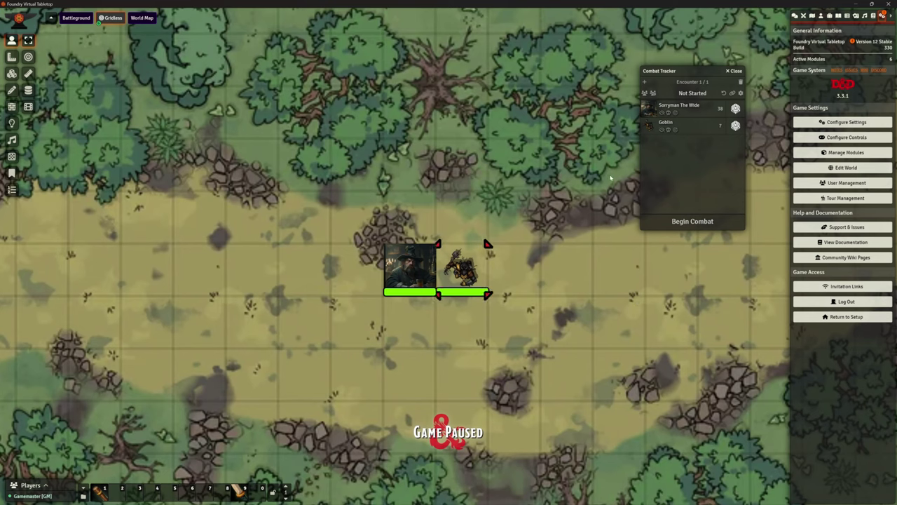
Open Sorryman The Wide's character sheet and begin combat, with initiative 38 versus the Goblin's 7.
{"action": "double_click", "coordinate": [409, 268]}
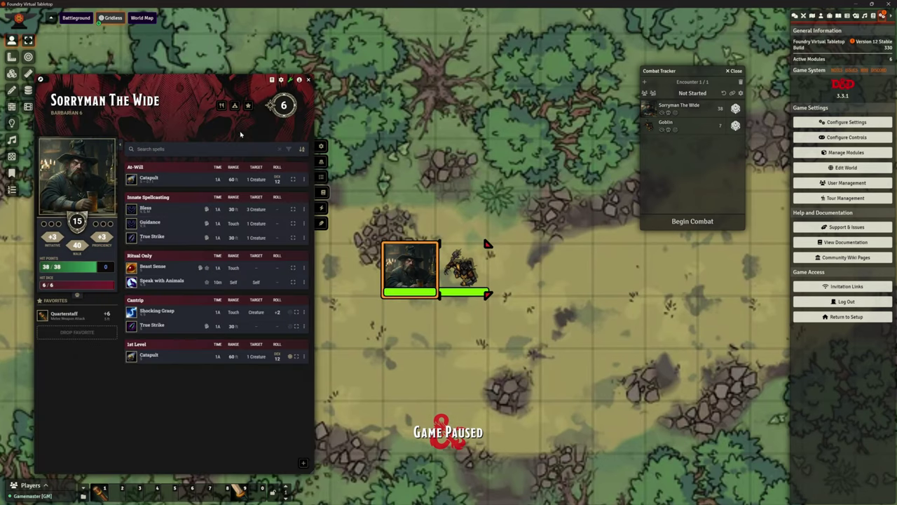
{"action": "mouse_move", "coordinate": [150, 327]}
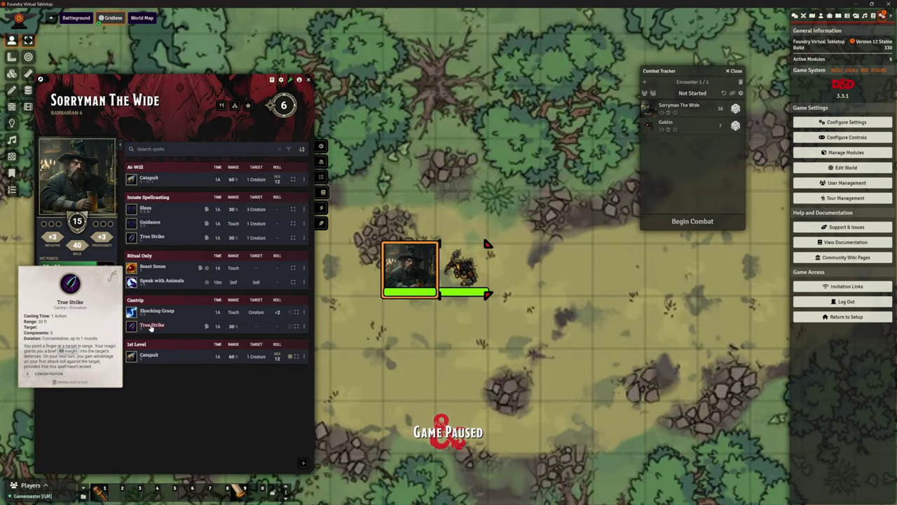
{"action": "left_click", "coordinate": [692, 221]}
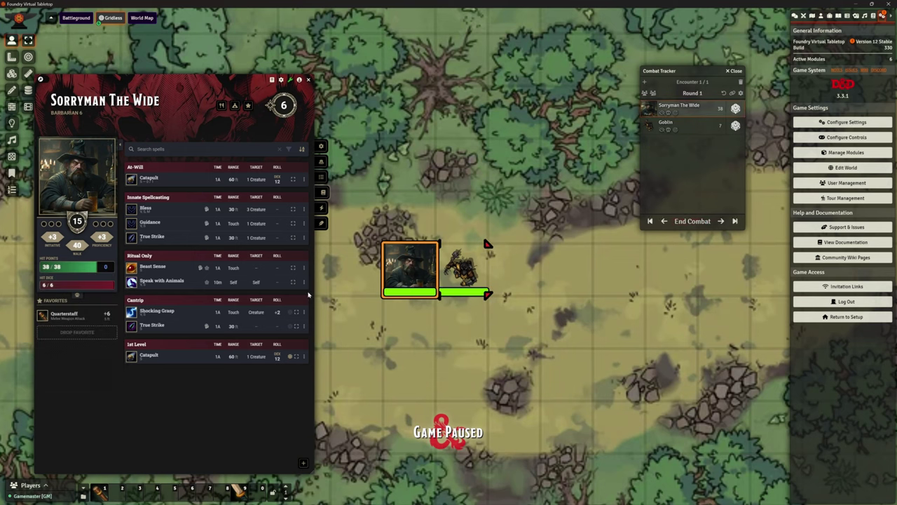
Cast the True Strike cantrip with concentration.
{"action": "left_click", "coordinate": [145, 326]}
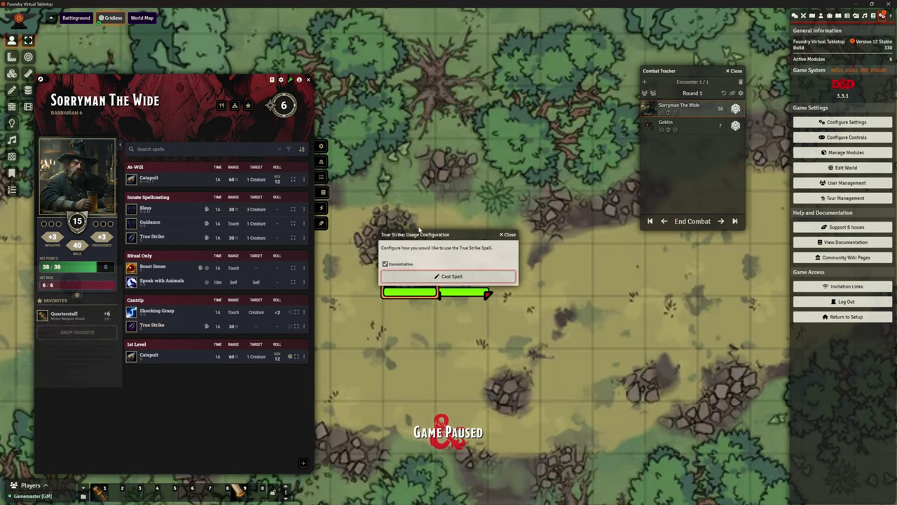
{"action": "left_click_drag", "start_coordinate": [447, 225], "coordinate": [481, 109]}
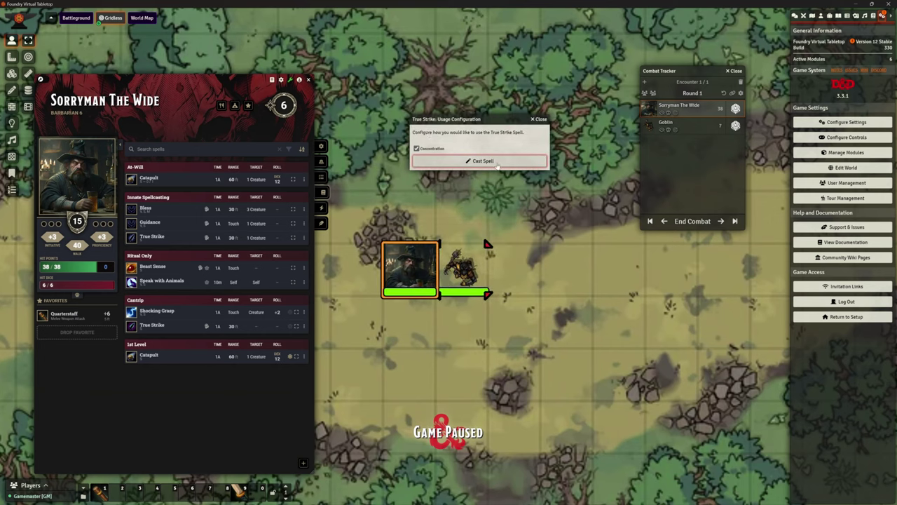
{"action": "left_click", "coordinate": [482, 159]}
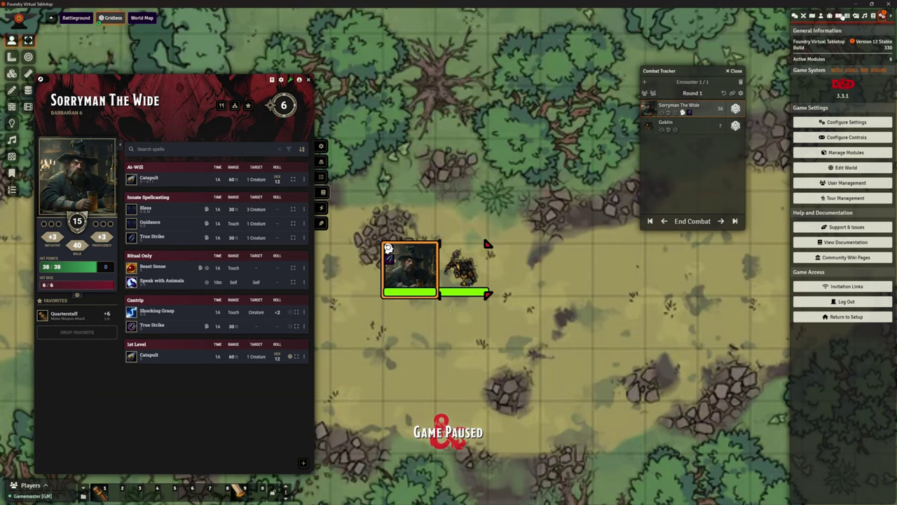
Check the six active modules in Module Management, then close the window.
{"action": "left_click", "coordinate": [846, 152]}
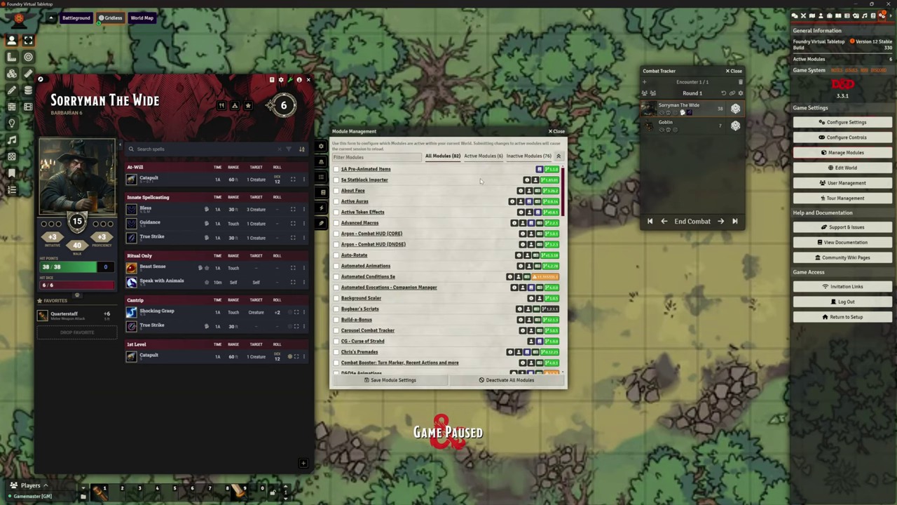
{"action": "left_click", "coordinate": [483, 156]}
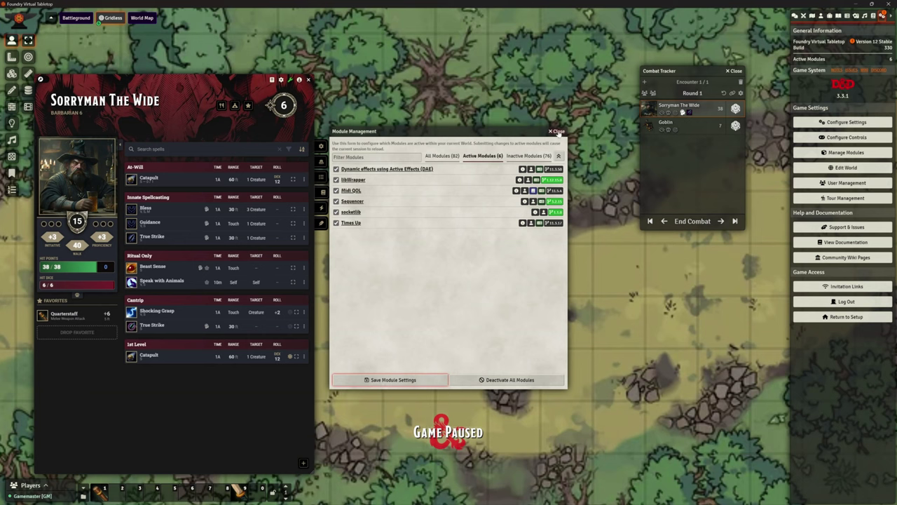
{"action": "left_click", "coordinate": [557, 131]}
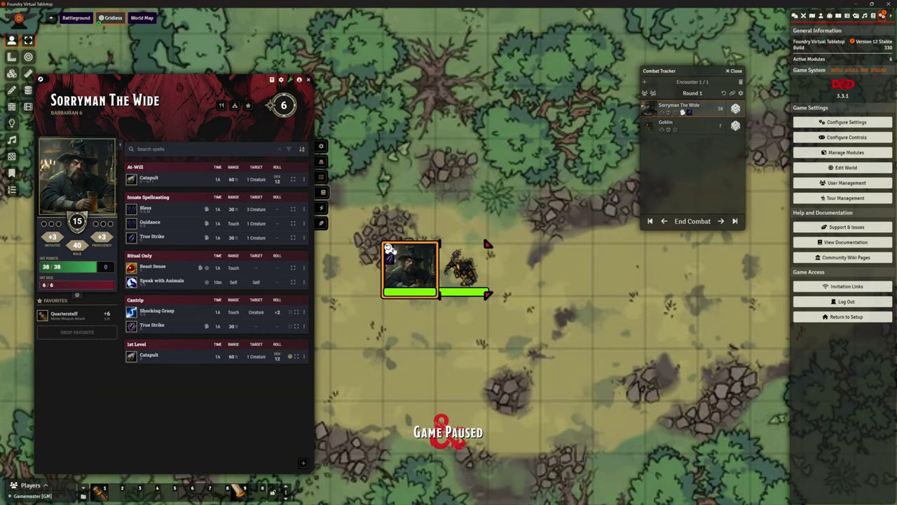
Show the Effects tab and advance two turns to Round 2, expiring both True Strike effects.
{"action": "left_click", "coordinate": [321, 208]}
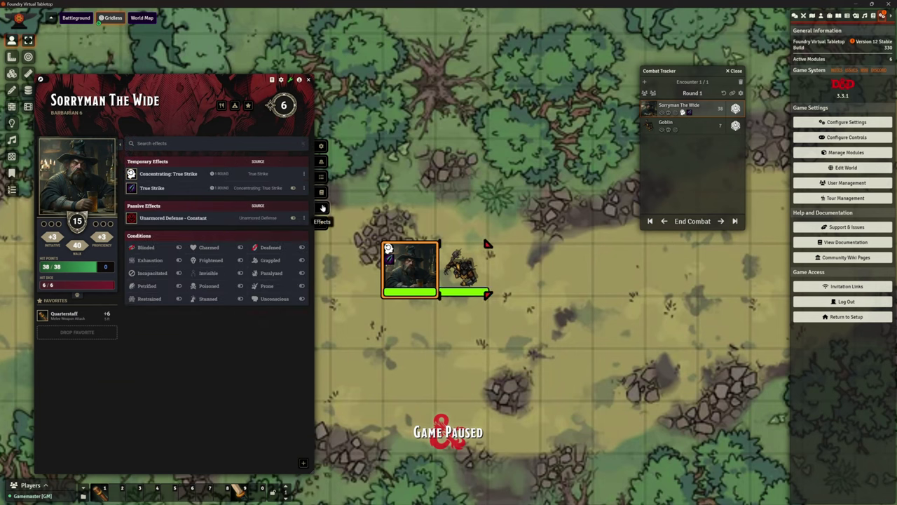
{"action": "mouse_move", "coordinate": [140, 180]}
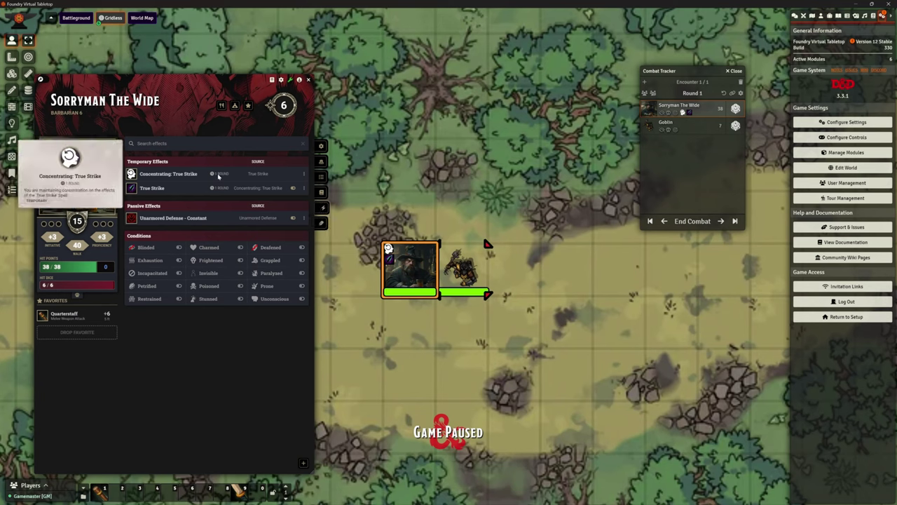
{"action": "mouse_move", "coordinate": [212, 188]}
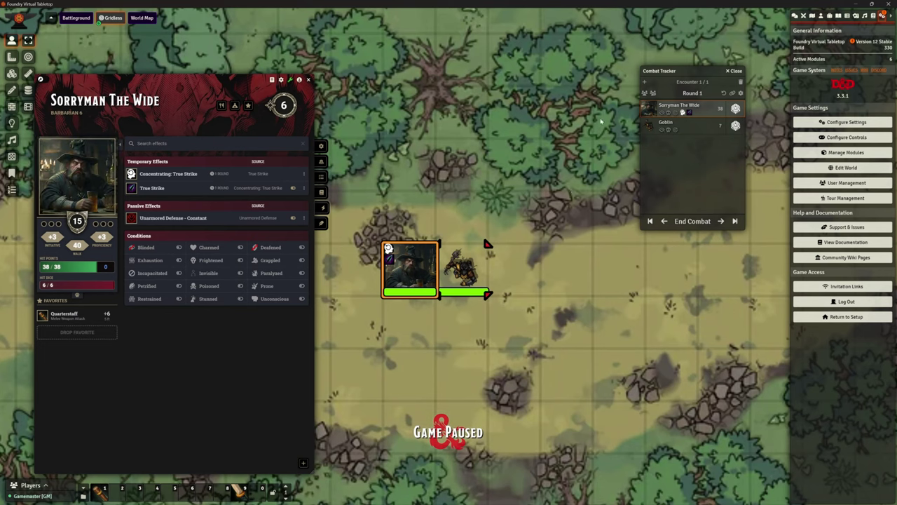
{"action": "left_click", "coordinate": [720, 222]}
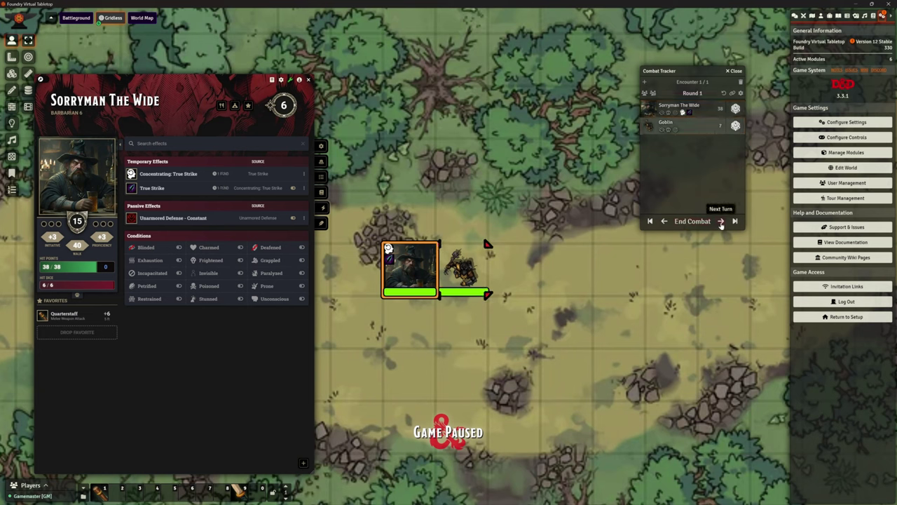
{"action": "left_click", "coordinate": [721, 222]}
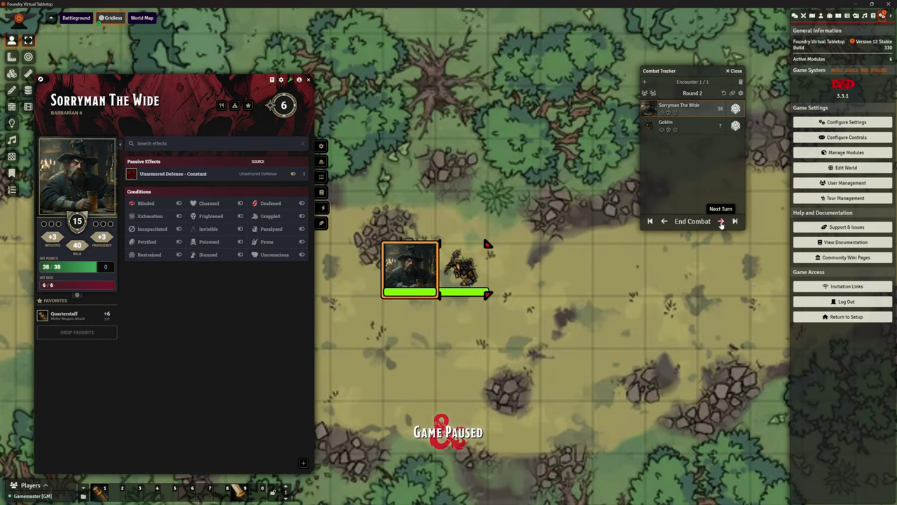
Cast Bless with concentration and confirm its 10-round effect appears among the effects.
{"action": "left_click", "coordinate": [321, 192]}
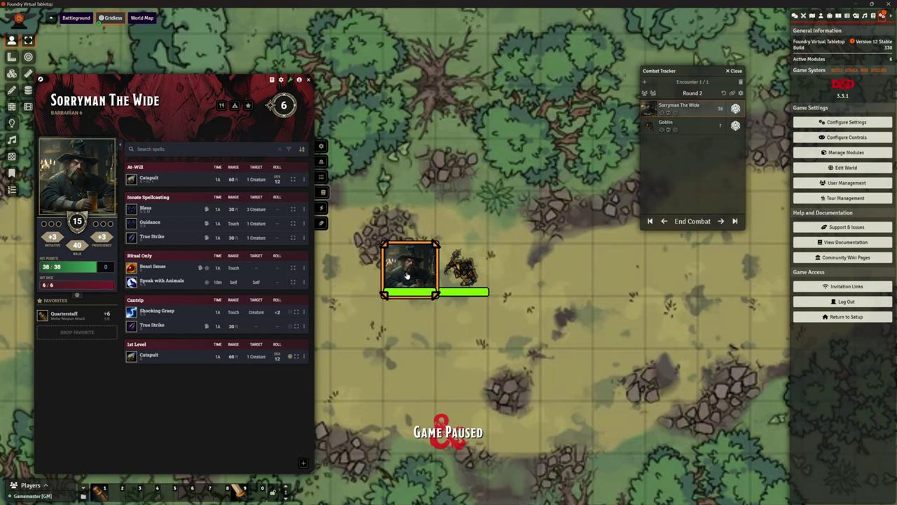
{"action": "left_click", "coordinate": [147, 209]}
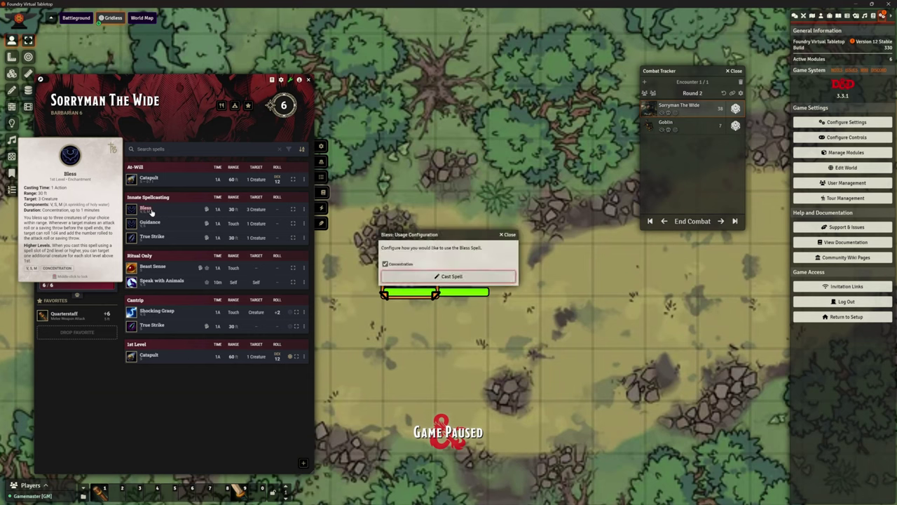
{"action": "left_click", "coordinate": [461, 276]}
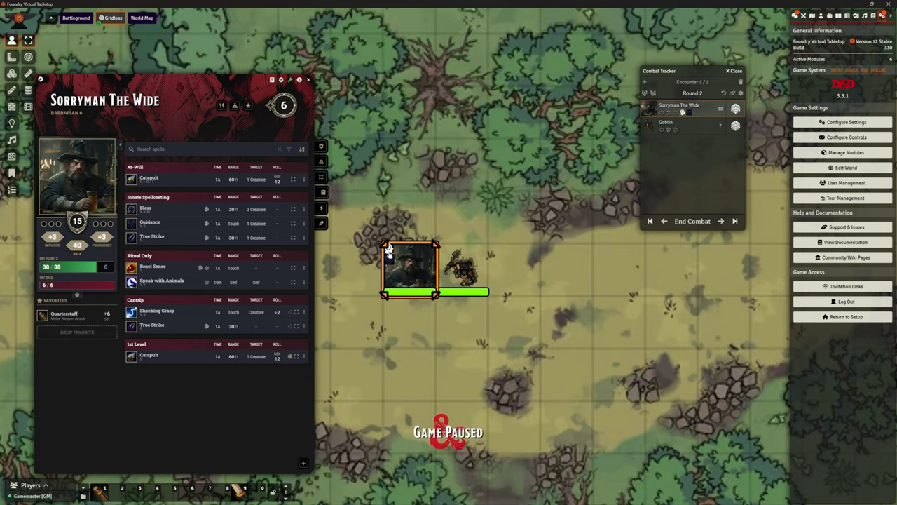
{"action": "left_click", "coordinate": [322, 208]}
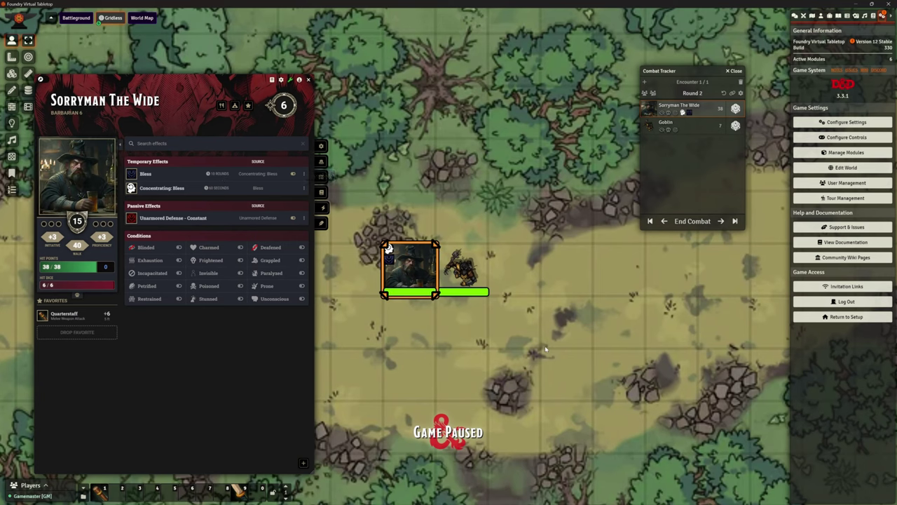
Advance combat turns through Rounds 3 to 6 while Bless counts down.
{"action": "left_click", "coordinate": [721, 221]}
{"action": "left_click", "coordinate": [722, 222]}
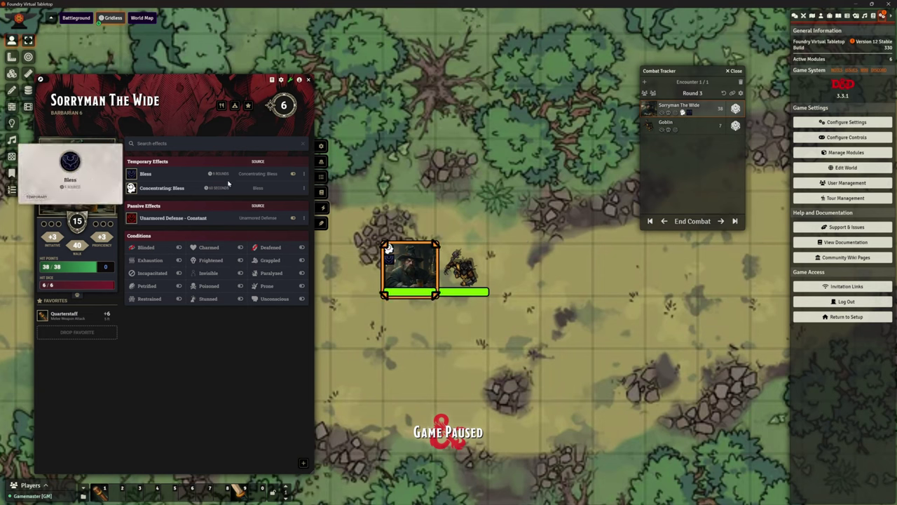
{"action": "mouse_move", "coordinate": [222, 194]}
{"action": "mouse_move", "coordinate": [219, 178]}
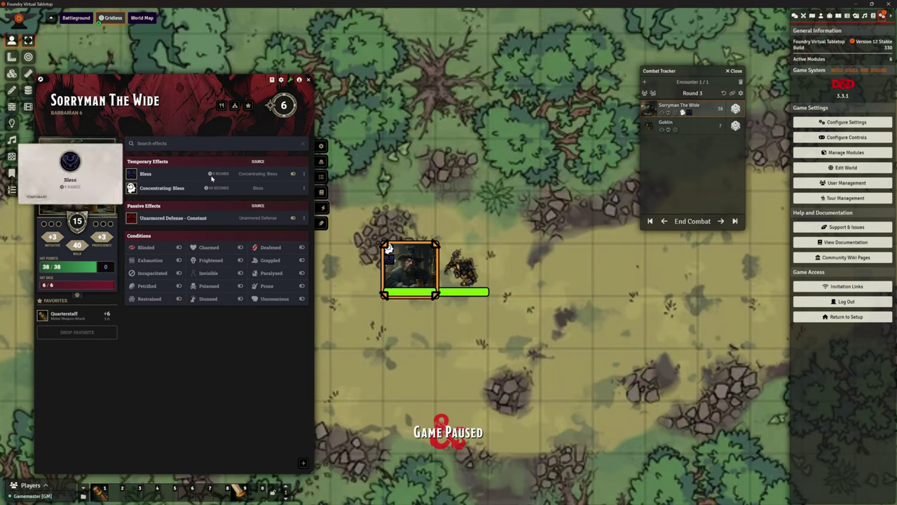
{"action": "left_click", "coordinate": [721, 221]}
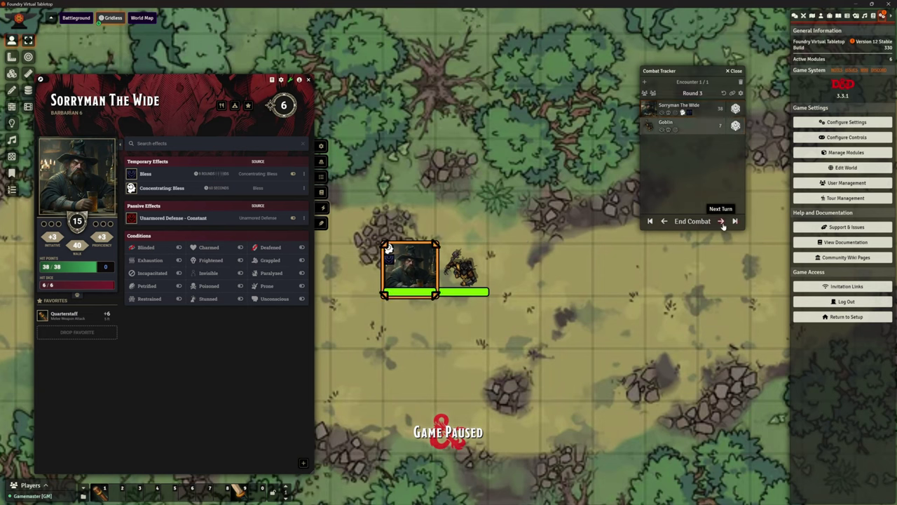
{"action": "left_click", "coordinate": [721, 222]}
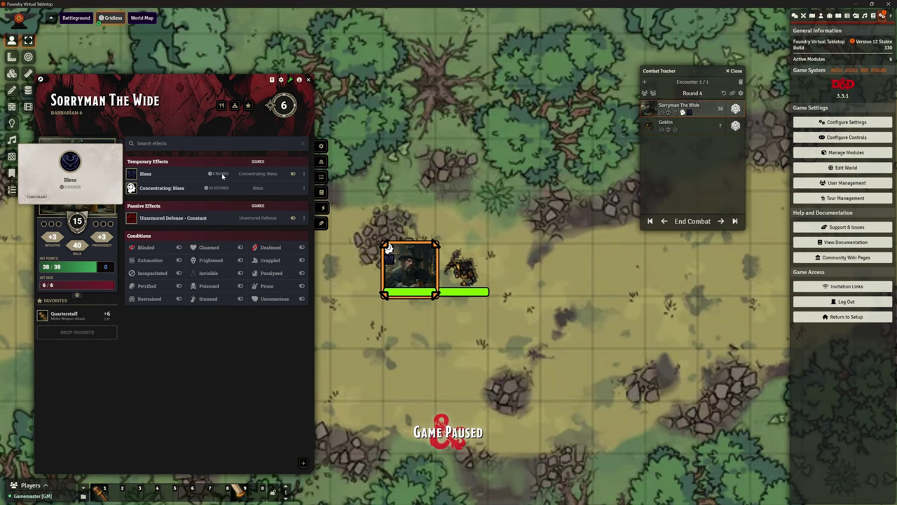
{"action": "left_click", "coordinate": [721, 221]}
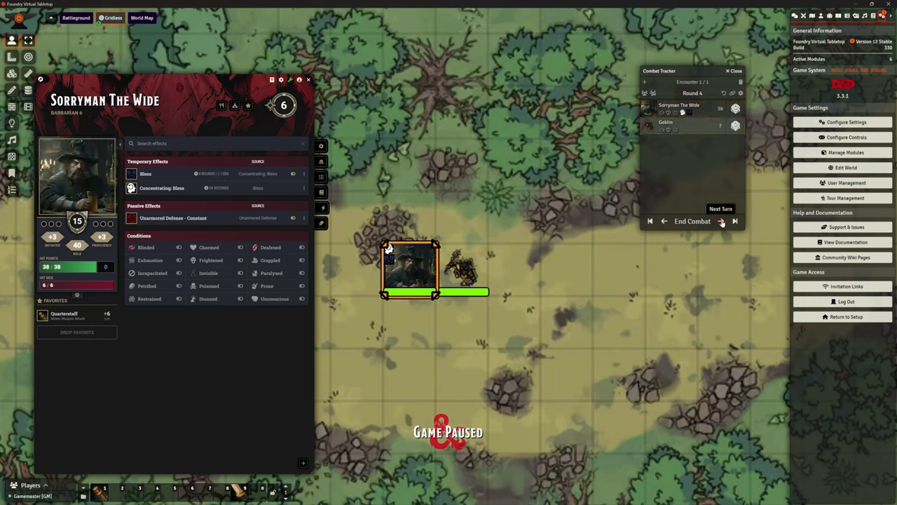
{"action": "left_click", "coordinate": [721, 222]}
{"action": "left_click", "coordinate": [721, 221]}
Keep advancing turns to Round 12 so Bless and Concentrating: Bless expire.
{"action": "left_click", "coordinate": [722, 221]}
{"action": "left_click", "coordinate": [721, 222]}
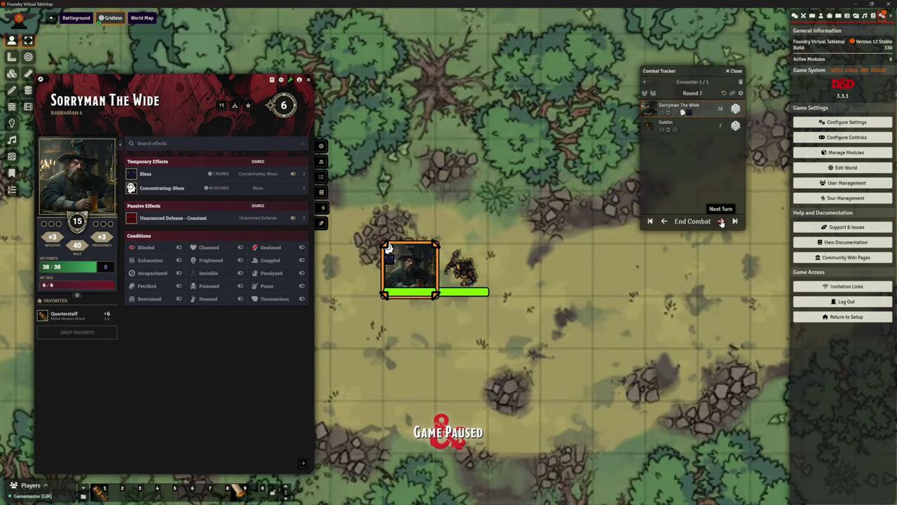
{"action": "left_click", "coordinate": [721, 221]}
{"action": "left_click", "coordinate": [721, 222]}
{"action": "left_click", "coordinate": [721, 221]}
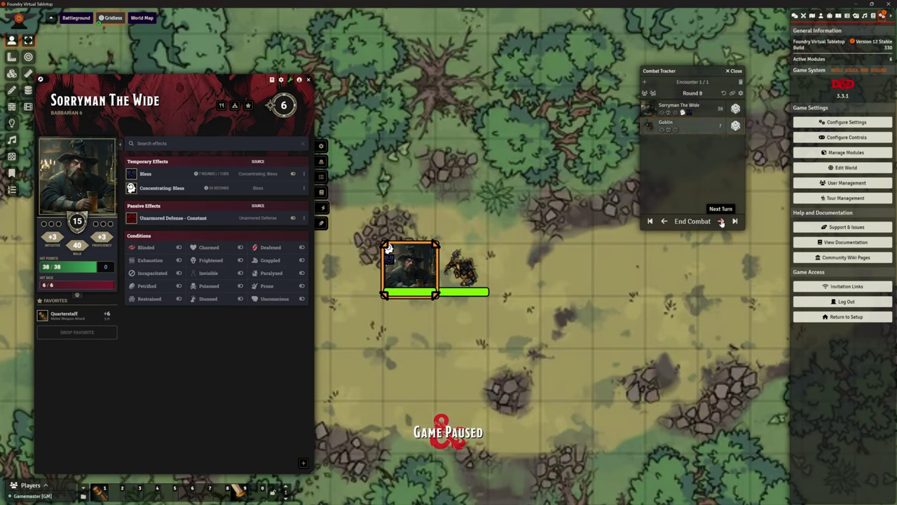
{"action": "left_click", "coordinate": [721, 222]}
{"action": "left_click", "coordinate": [722, 222]}
{"action": "left_click", "coordinate": [722, 222]}
{"action": "left_click", "coordinate": [721, 222]}
{"action": "left_click", "coordinate": [721, 222]}
{"action": "left_click", "coordinate": [721, 221]}
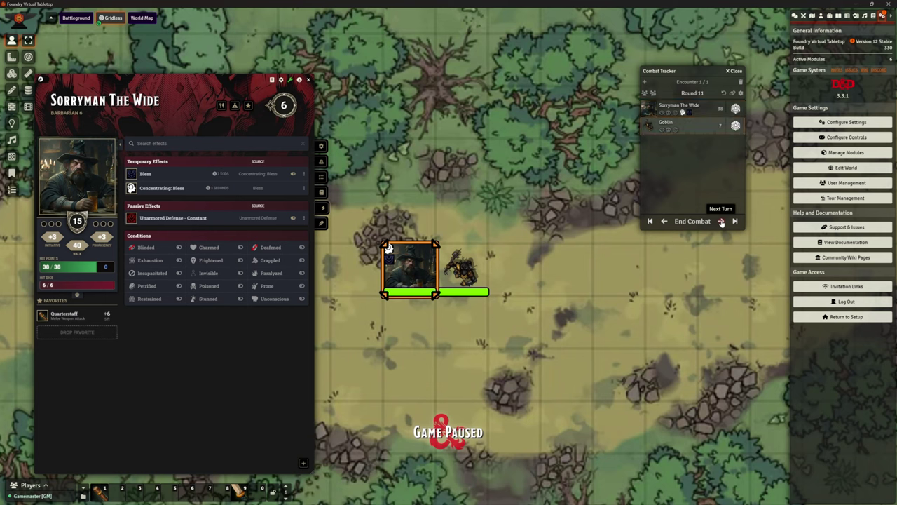
{"action": "left_click", "coordinate": [721, 221]}
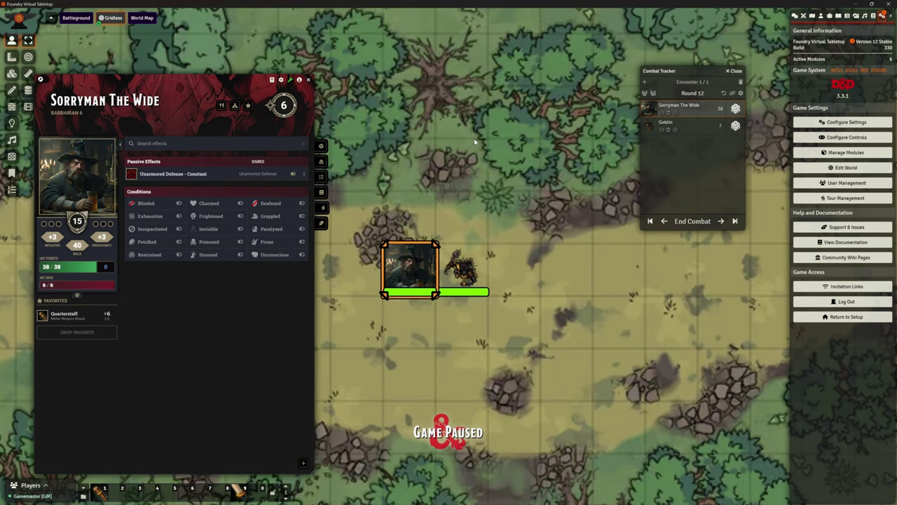
Move Module Management aside, review active modules like Times Up and Midi QOL, then close it.
{"action": "left_click", "coordinate": [834, 153]}
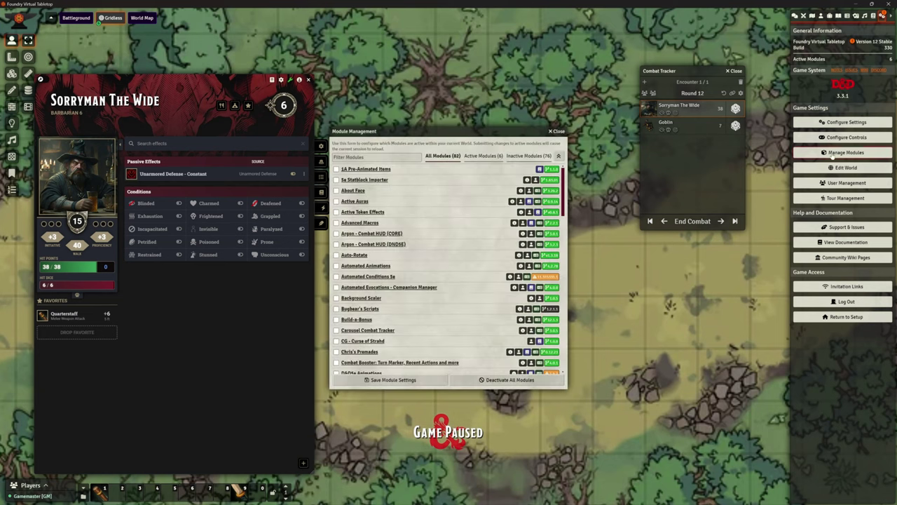
{"action": "left_click_drag", "start_coordinate": [477, 132], "coordinate": [609, 105]}
{"action": "left_click", "coordinate": [616, 128]}
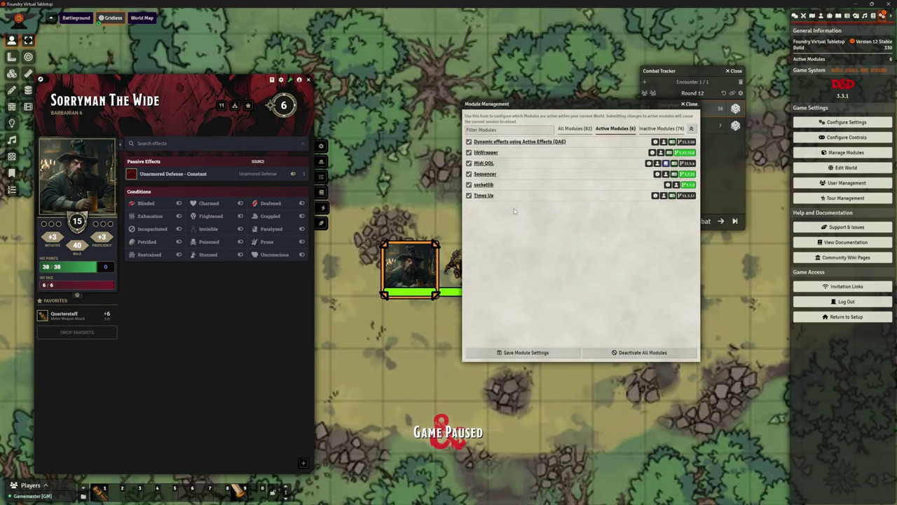
{"action": "left_click", "coordinate": [689, 104]}
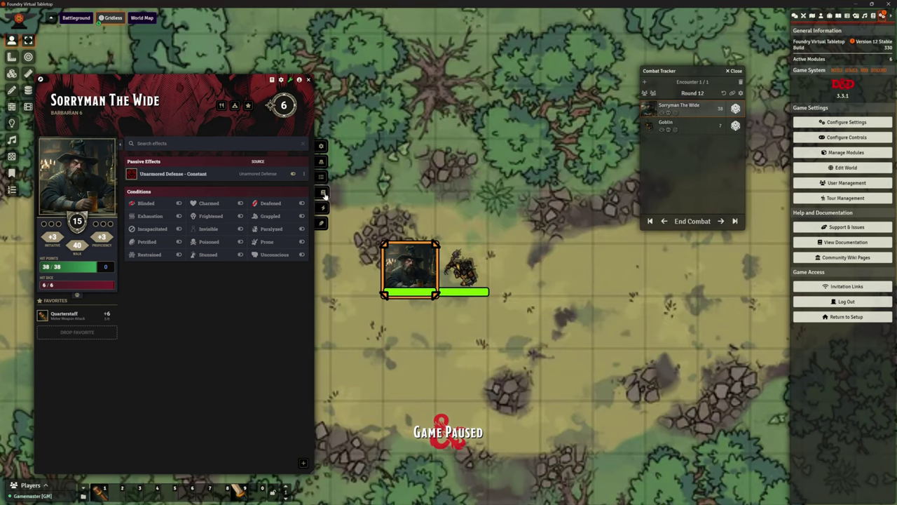
Use the barbarian's Rage feature, leaving 3/4 uses, and view its active effect.
{"action": "left_click", "coordinate": [321, 194]}
{"action": "left_click", "coordinate": [322, 177]}
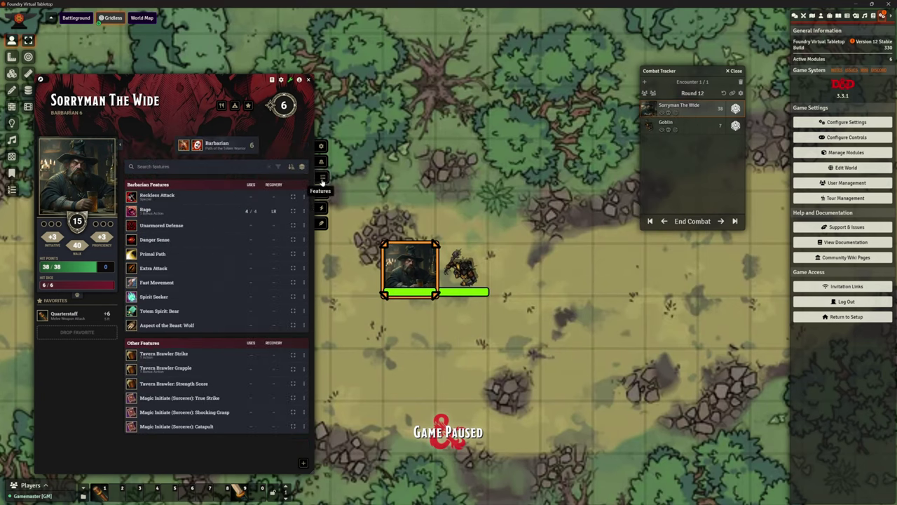
{"action": "left_click", "coordinate": [152, 211]}
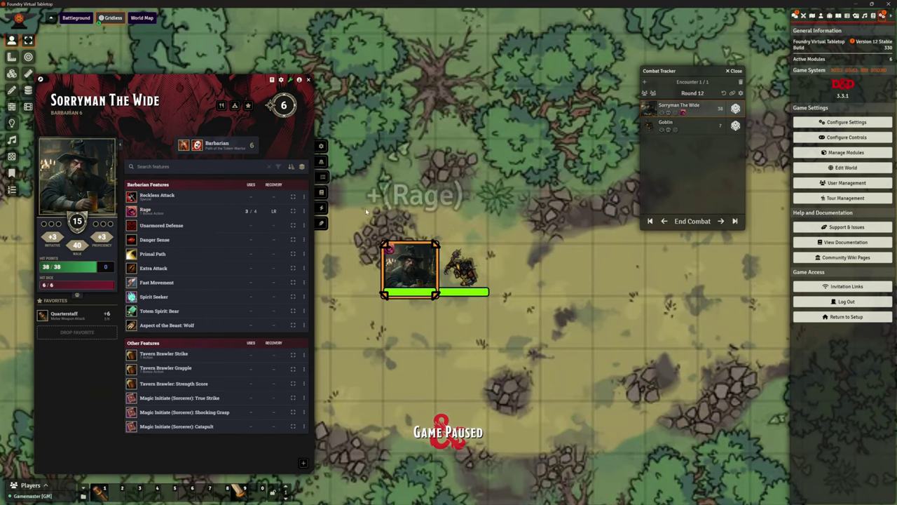
{"action": "left_click", "coordinate": [322, 208]}
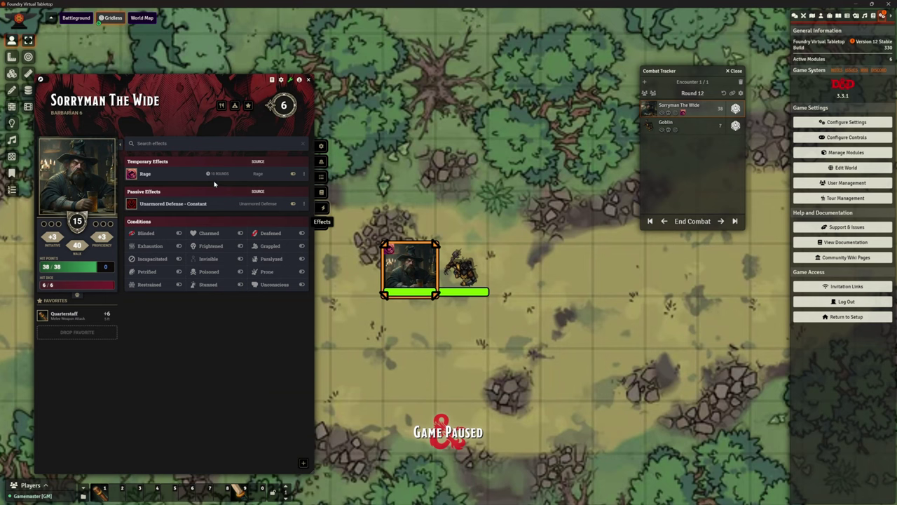
{"action": "mouse_move", "coordinate": [213, 180]}
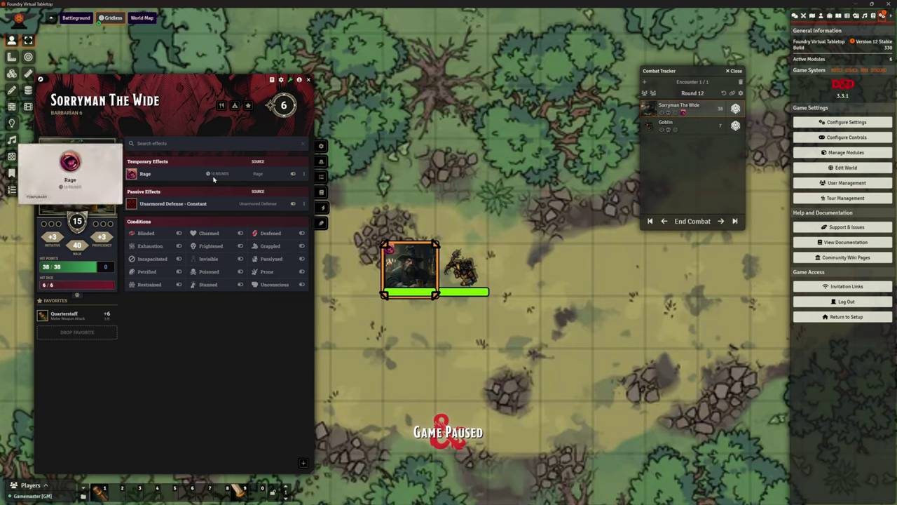
Advance turns and rounds to Round 21, leaving Rage with 1 round remaining.
{"action": "left_click", "coordinate": [722, 222]}
{"action": "left_click", "coordinate": [721, 222]}
{"action": "left_click", "coordinate": [721, 221]}
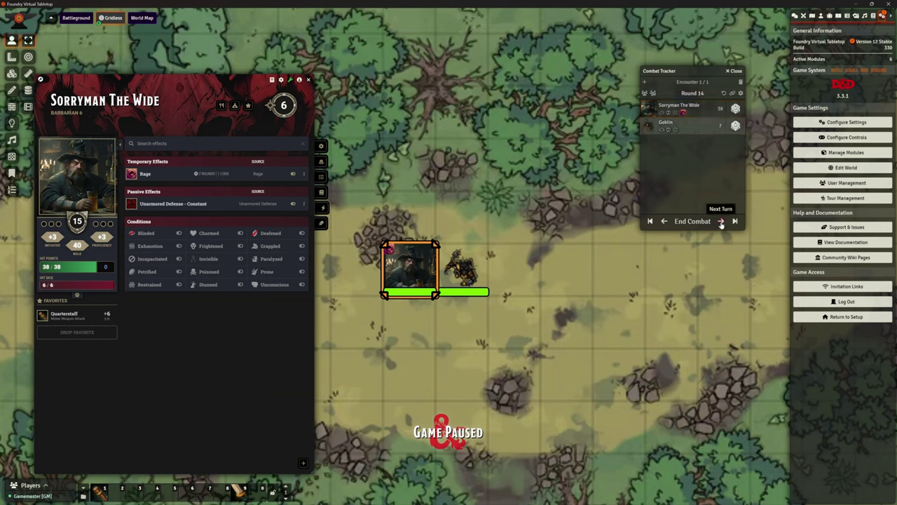
{"action": "left_click", "coordinate": [721, 221]}
{"action": "left_click", "coordinate": [721, 221]}
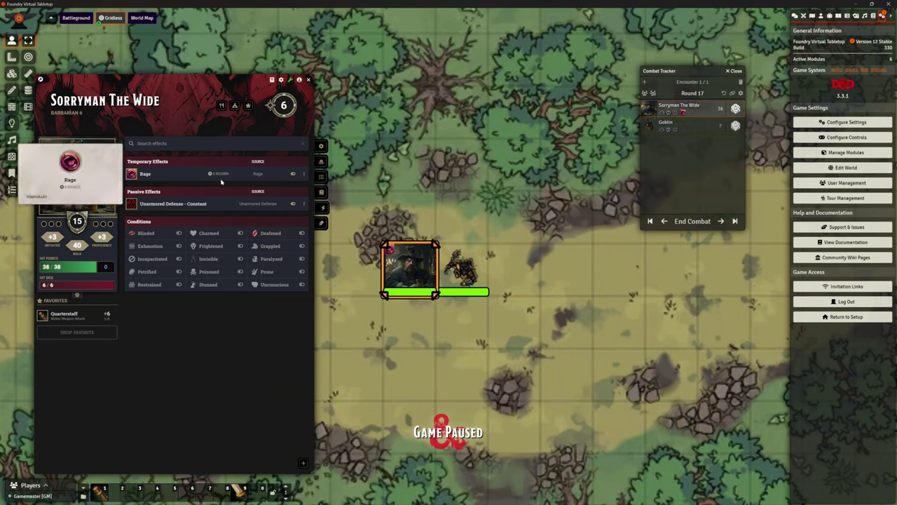
{"action": "left_click", "coordinate": [733, 223]}
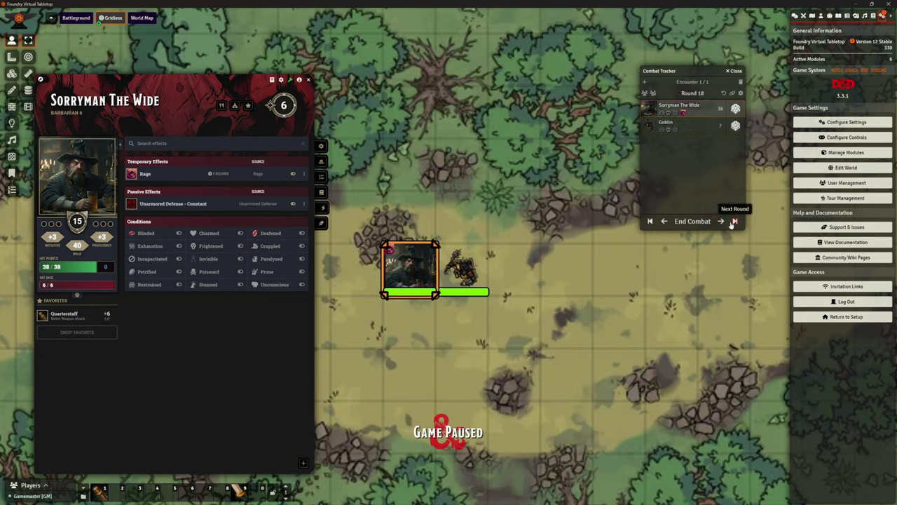
{"action": "left_click", "coordinate": [733, 223]}
{"action": "left_click", "coordinate": [733, 223]}
{"action": "left_click", "coordinate": [733, 223]}
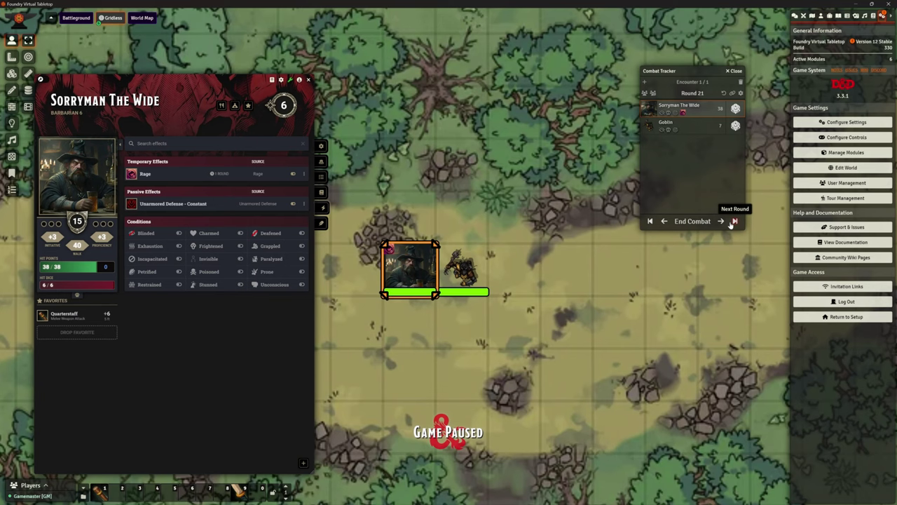